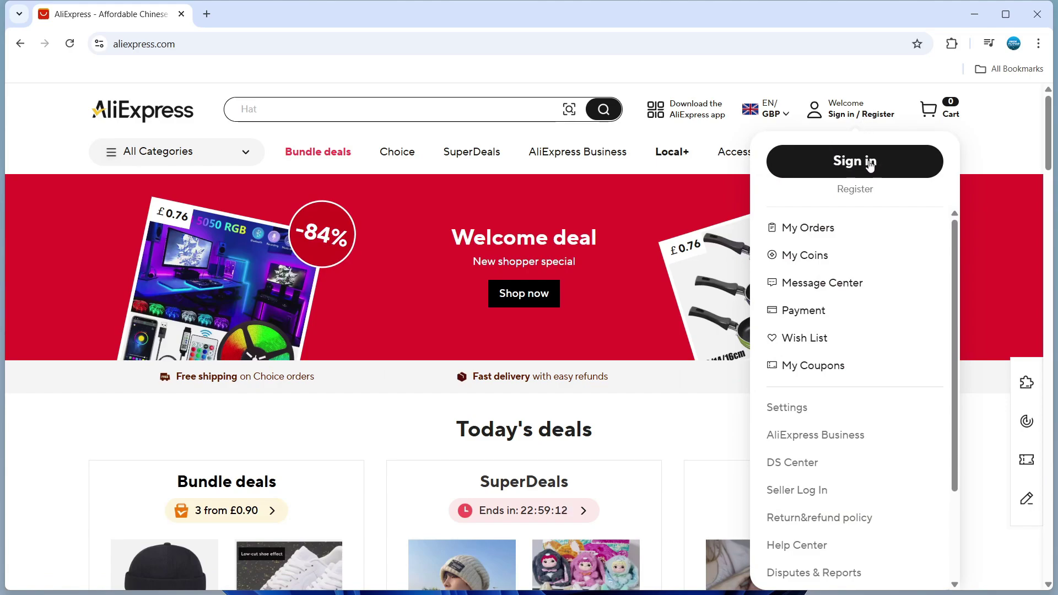
Choose Register from the Sign in / Register header menu
click(856, 189)
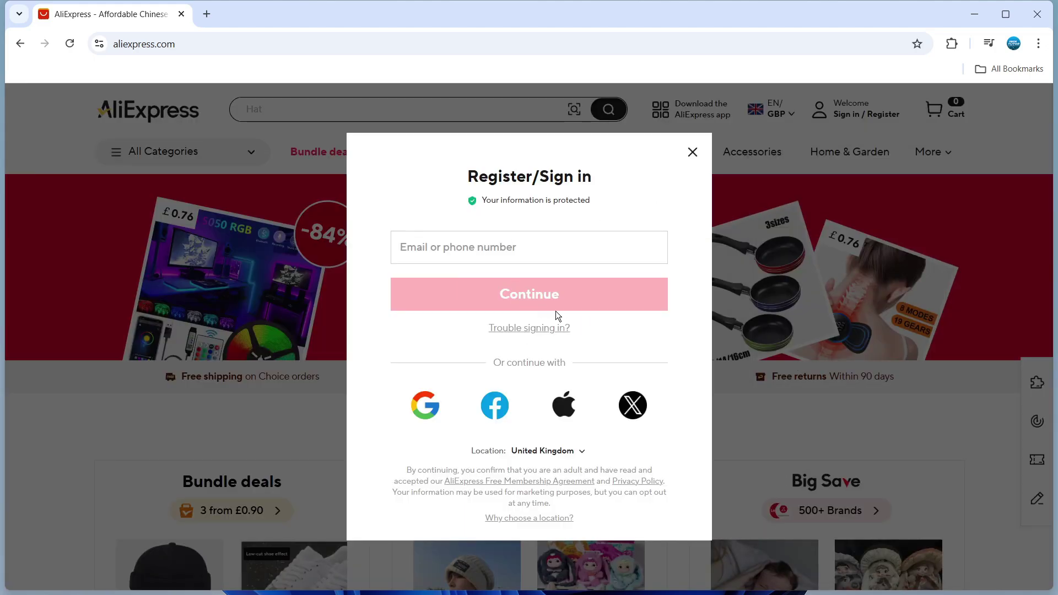
click(511, 244)
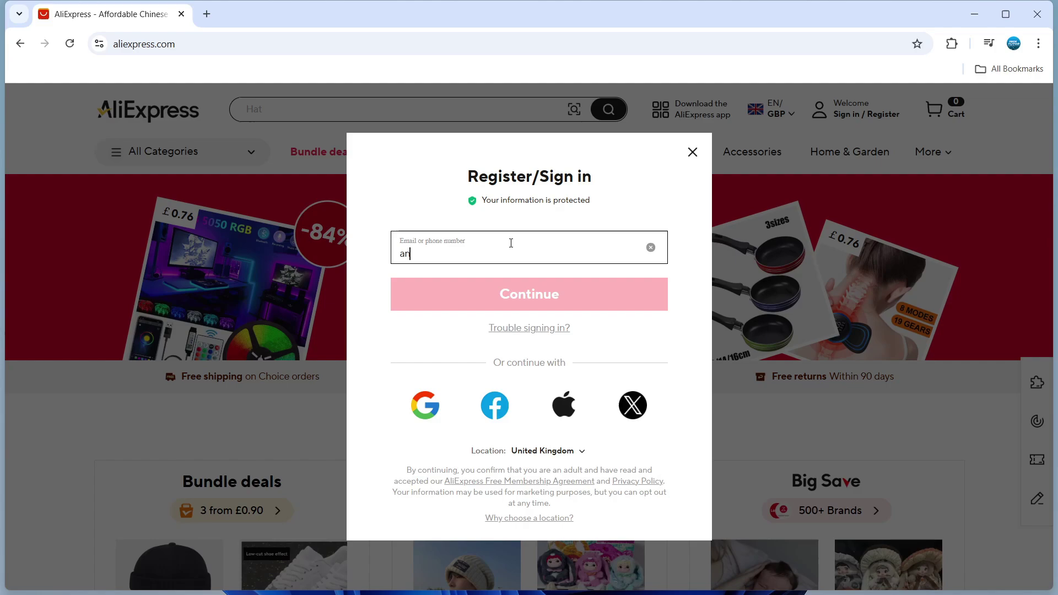
click(615, 297)
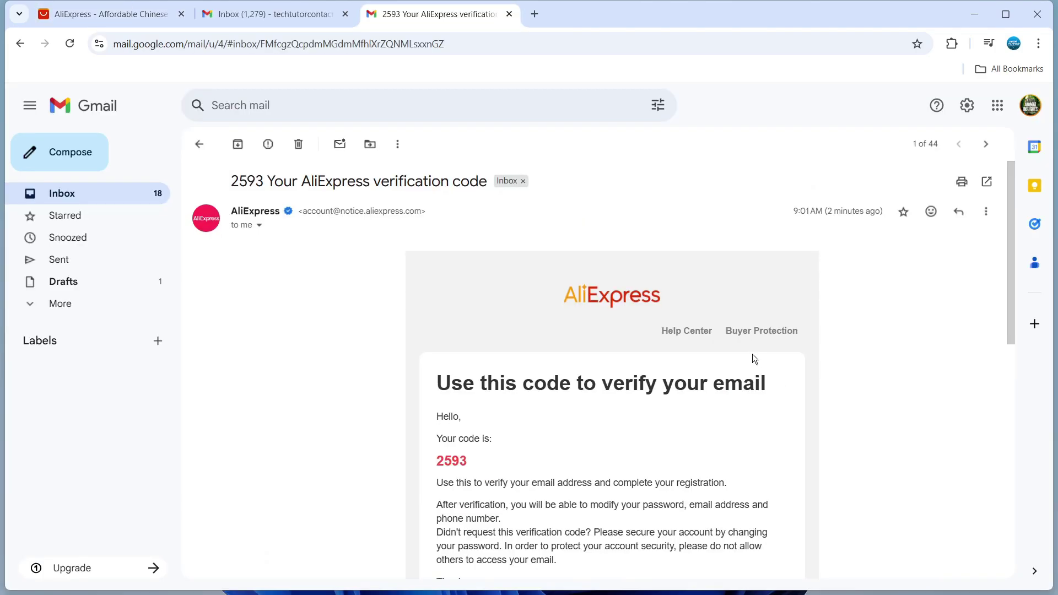
scroll(650, 358, down, 1)
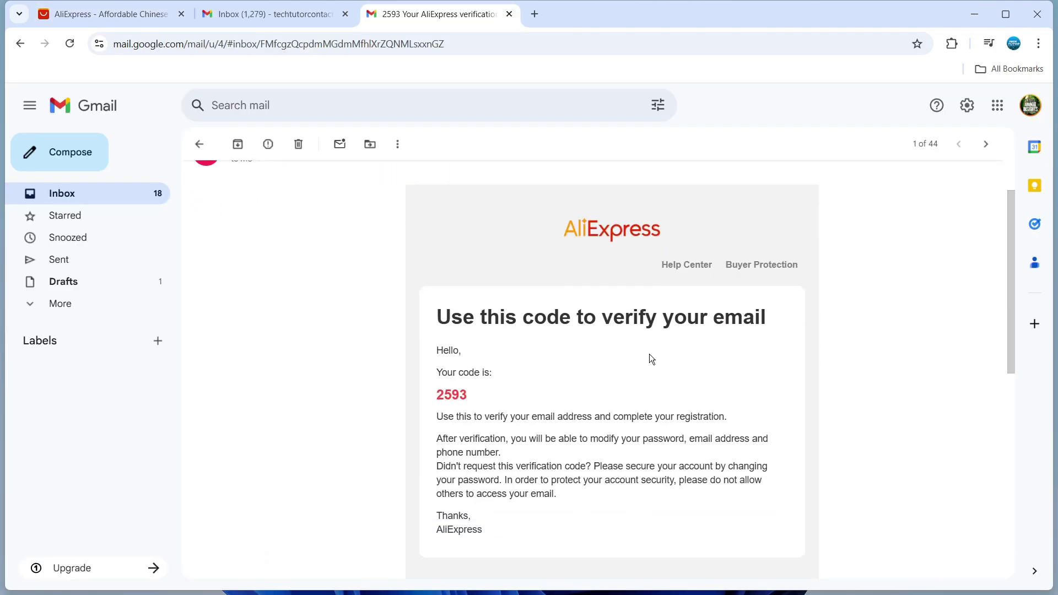
mouse_move(473, 398)
mouse_down()
mouse_move(418, 394)
mouse_move(436, 395)
mouse_up()
right_click(462, 394)
click(478, 412)
click(107, 14)
right_click(453, 353)
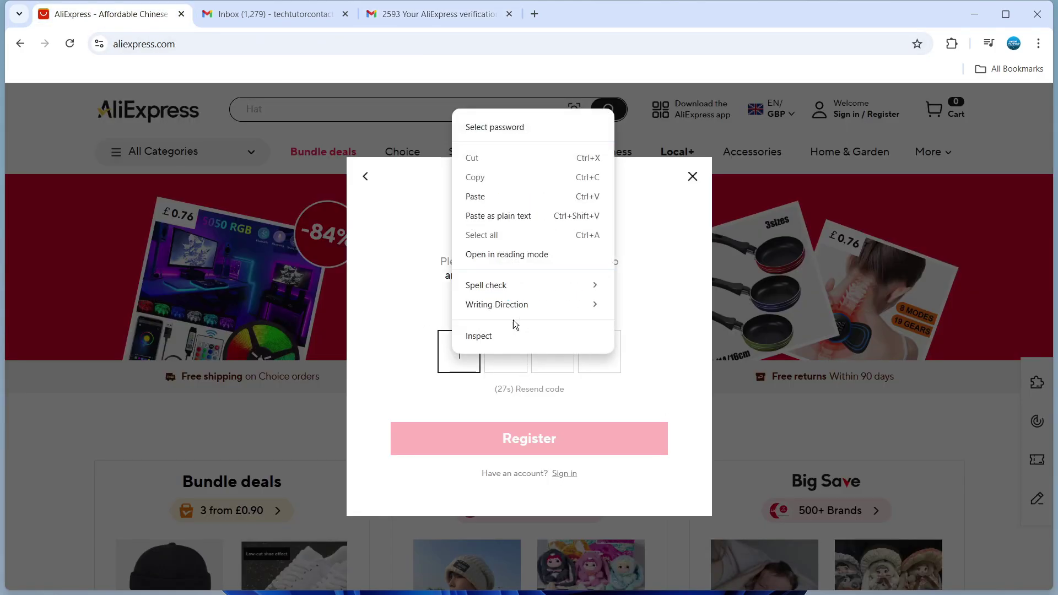
click(499, 193)
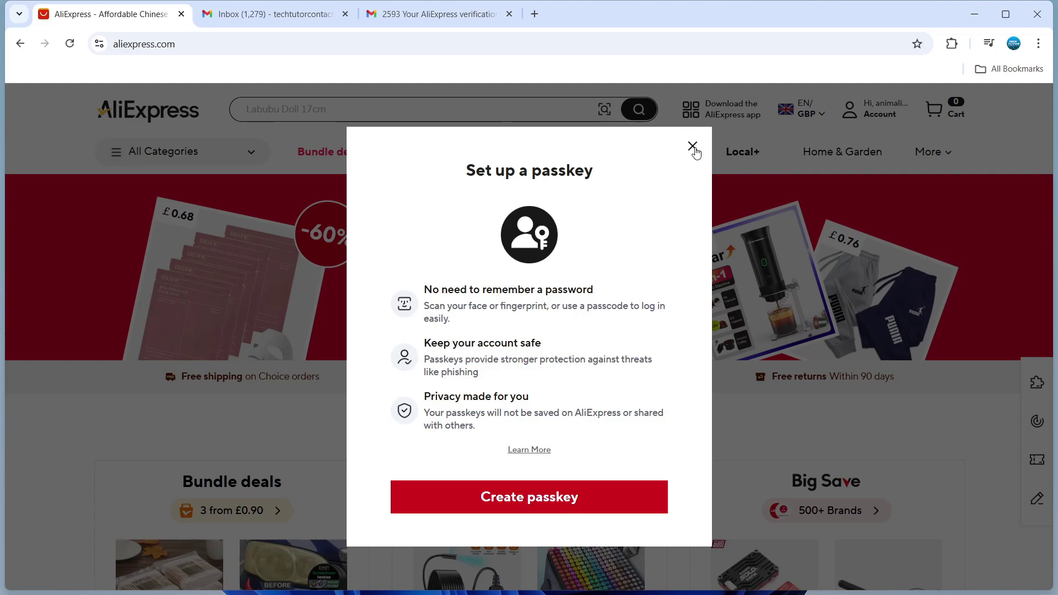
click(693, 148)
mouse_move(879, 109)
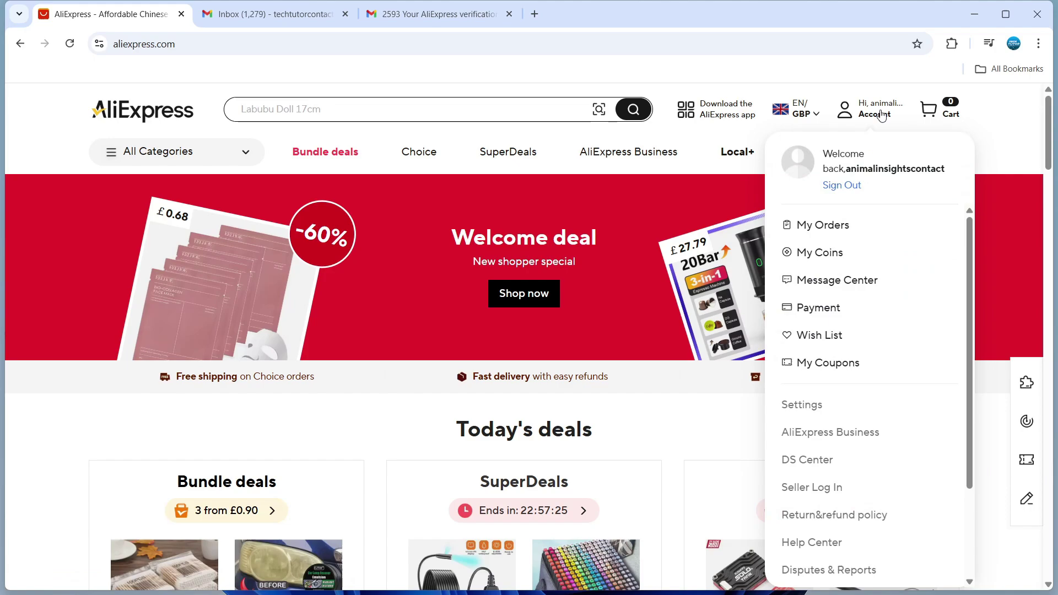